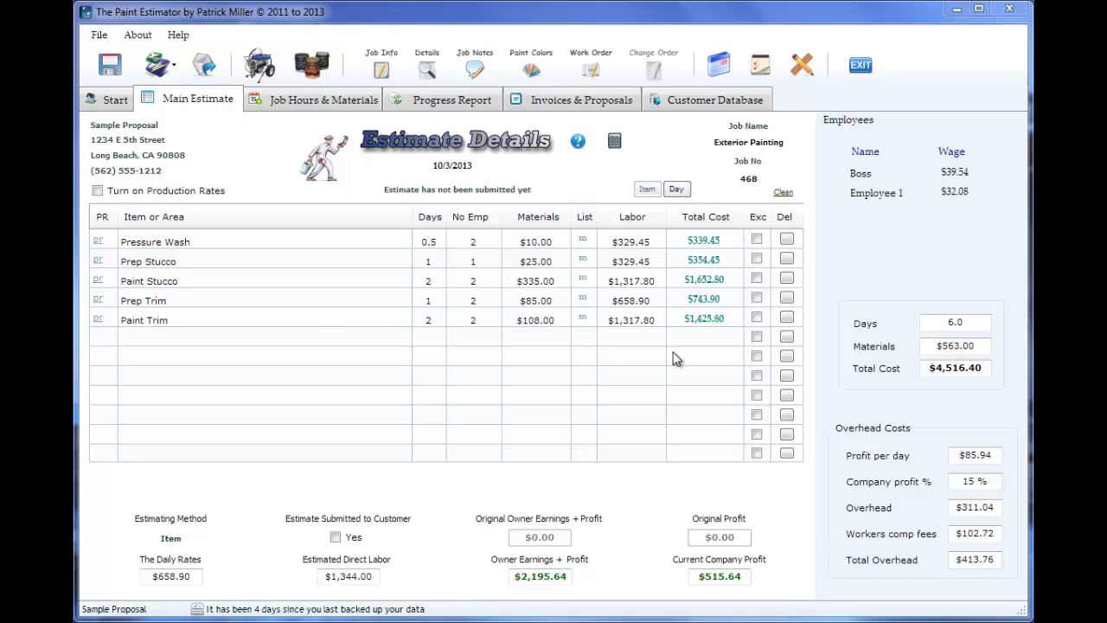
# Go to the proposals and invoices section and review the logo and tax options in its PDF settings
pyautogui.click(551, 108)
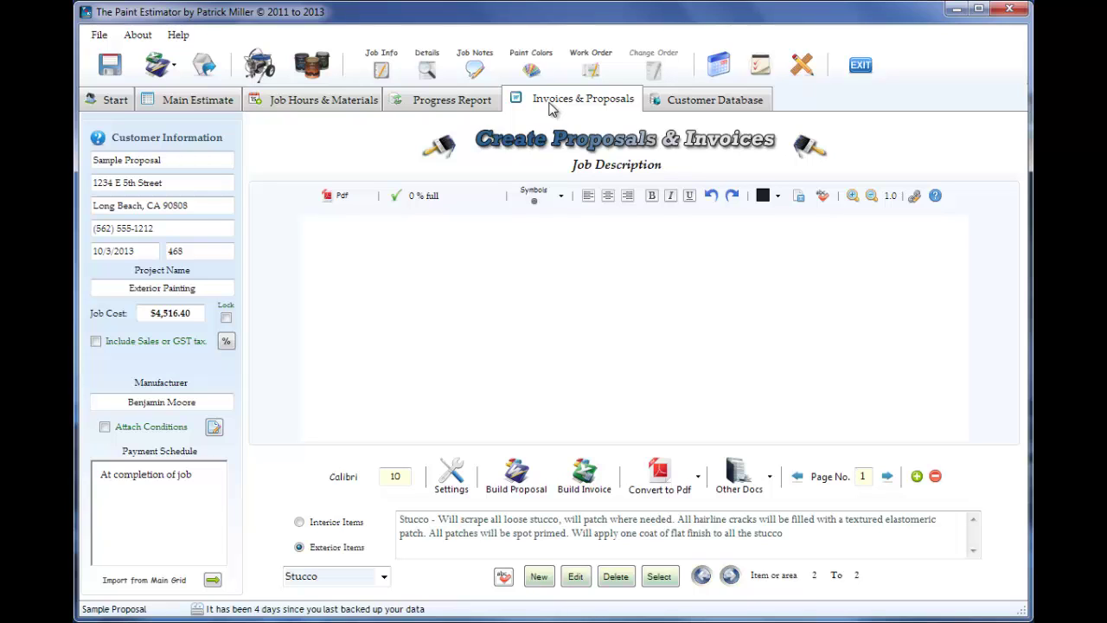
pyautogui.click(461, 480)
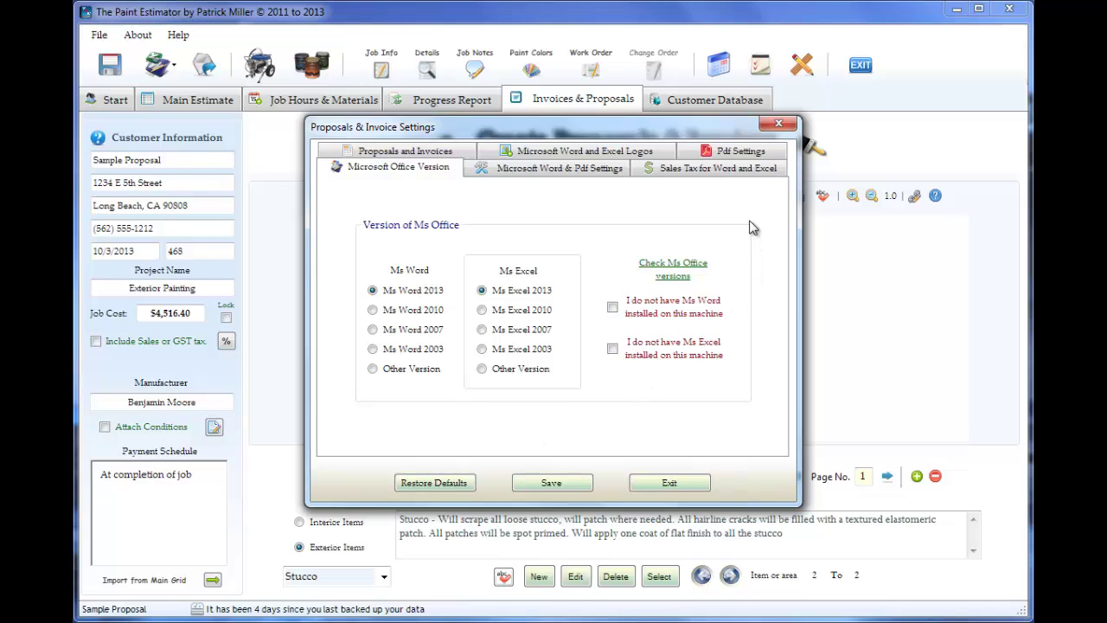
pyautogui.click(726, 150)
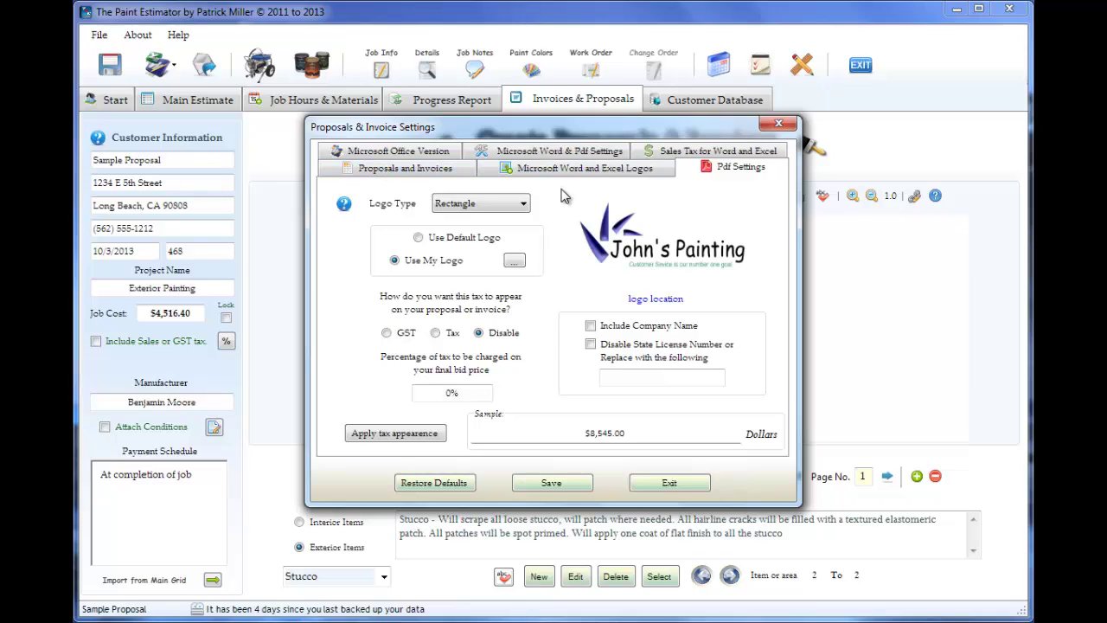
pyautogui.click(669, 483)
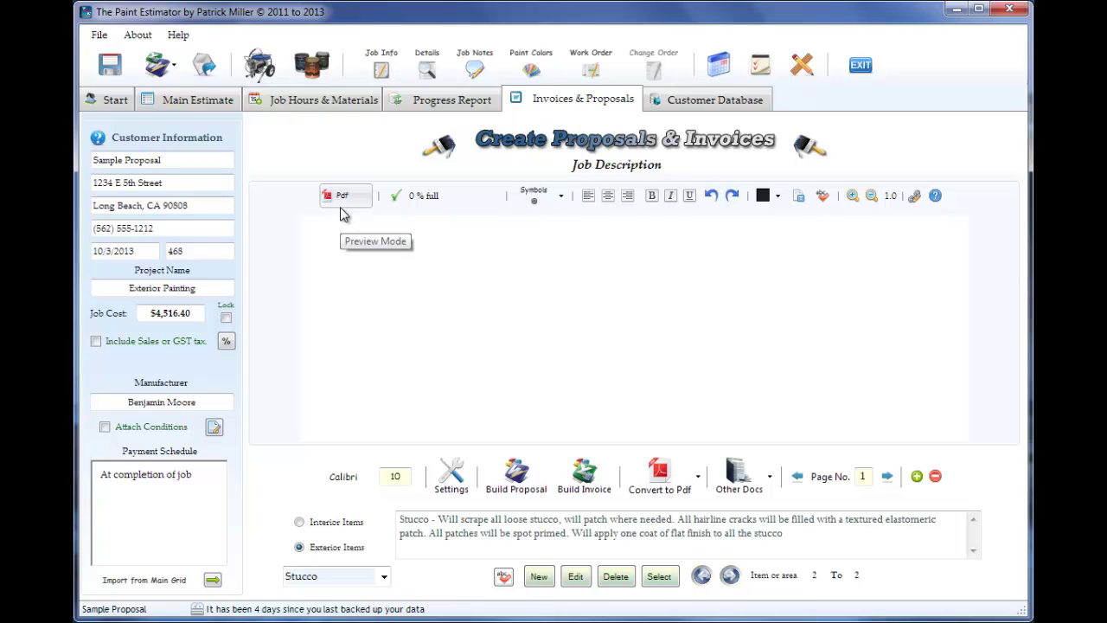
# Switch the job description's preview mode to Word and look through the available symbols and font colors
pyautogui.click(342, 199)
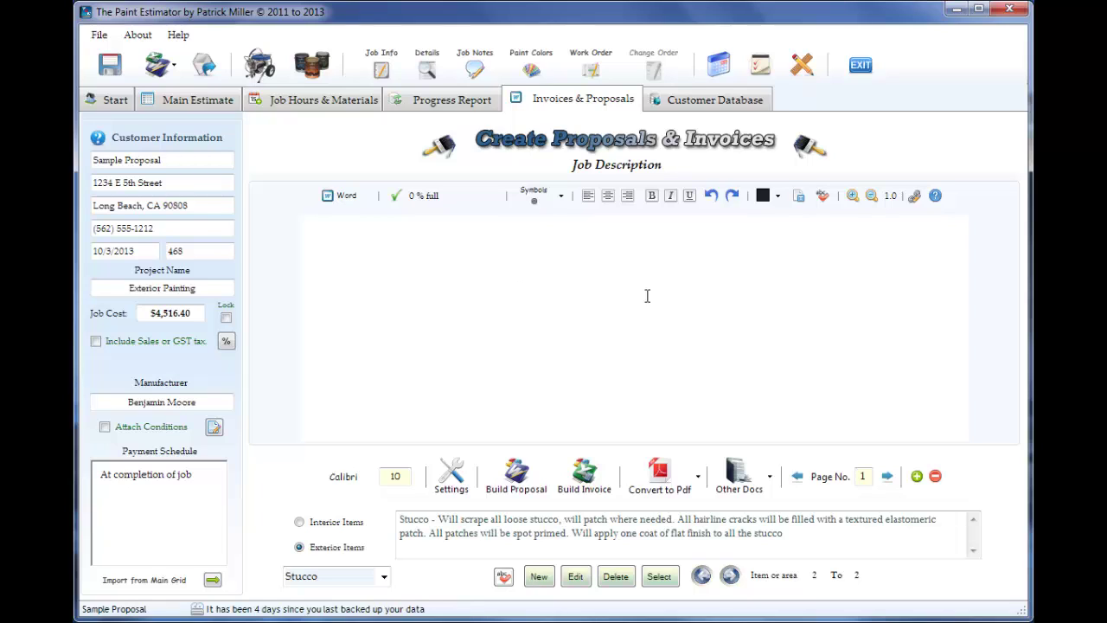
pyautogui.click(560, 197)
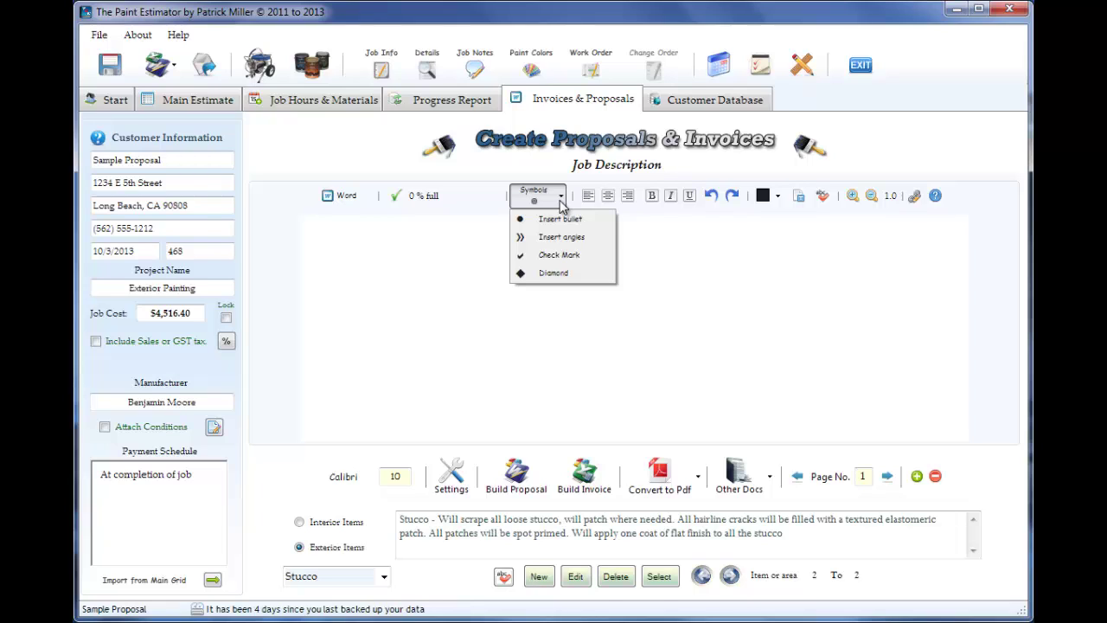
pyautogui.click(672, 243)
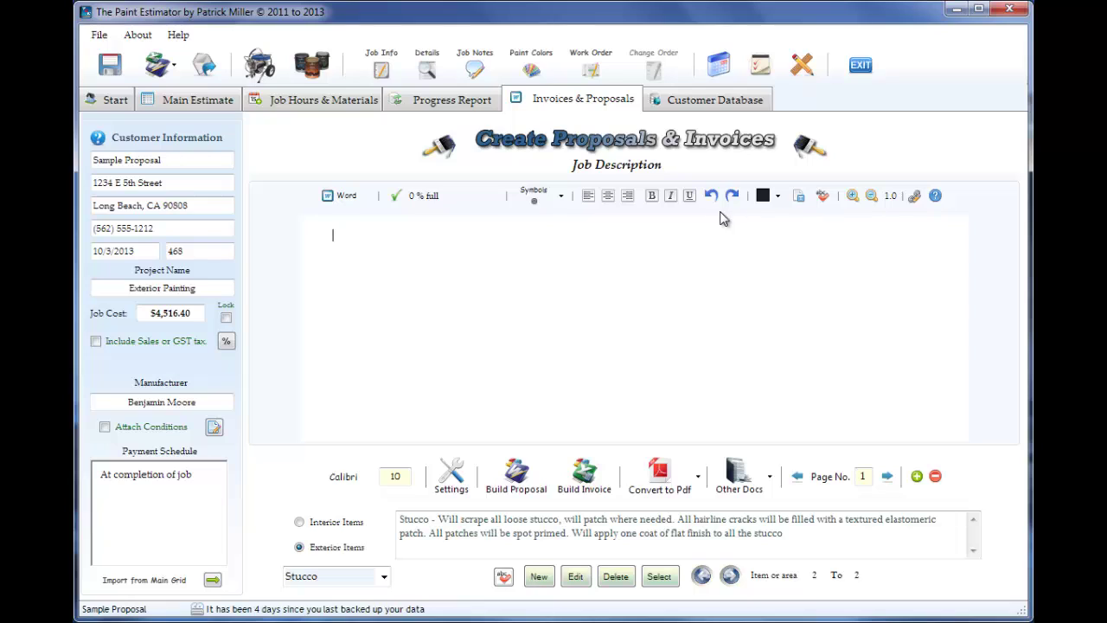
pyautogui.click(777, 196)
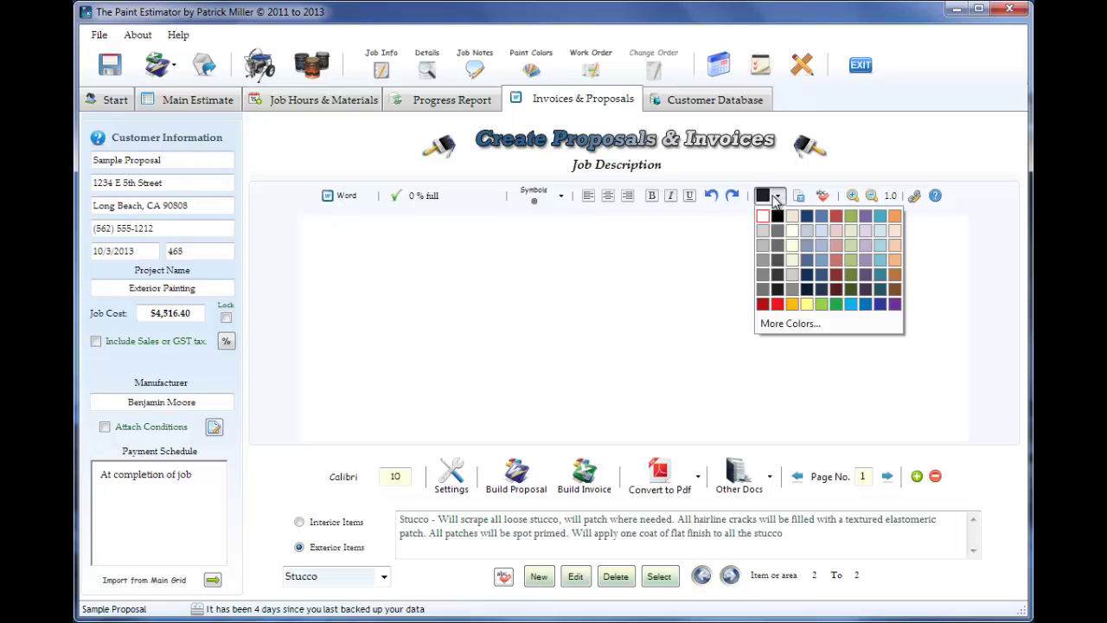
pyautogui.click(729, 259)
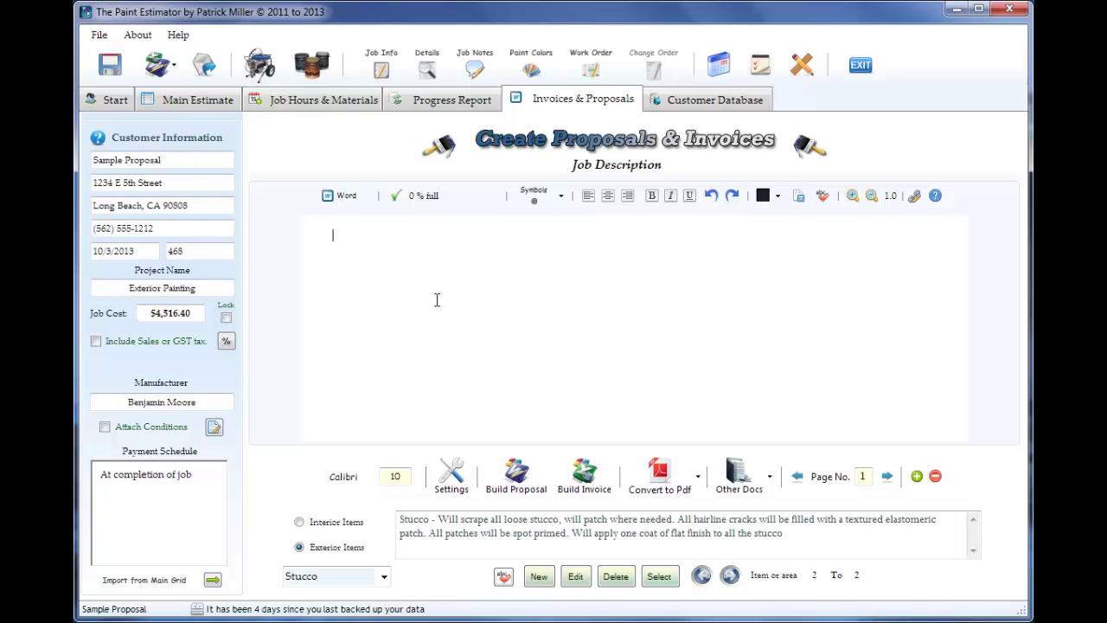
# Check the items on the main estimate and insert the exterior Pressure Wash description into the proposal's job description
pyautogui.click(187, 103)
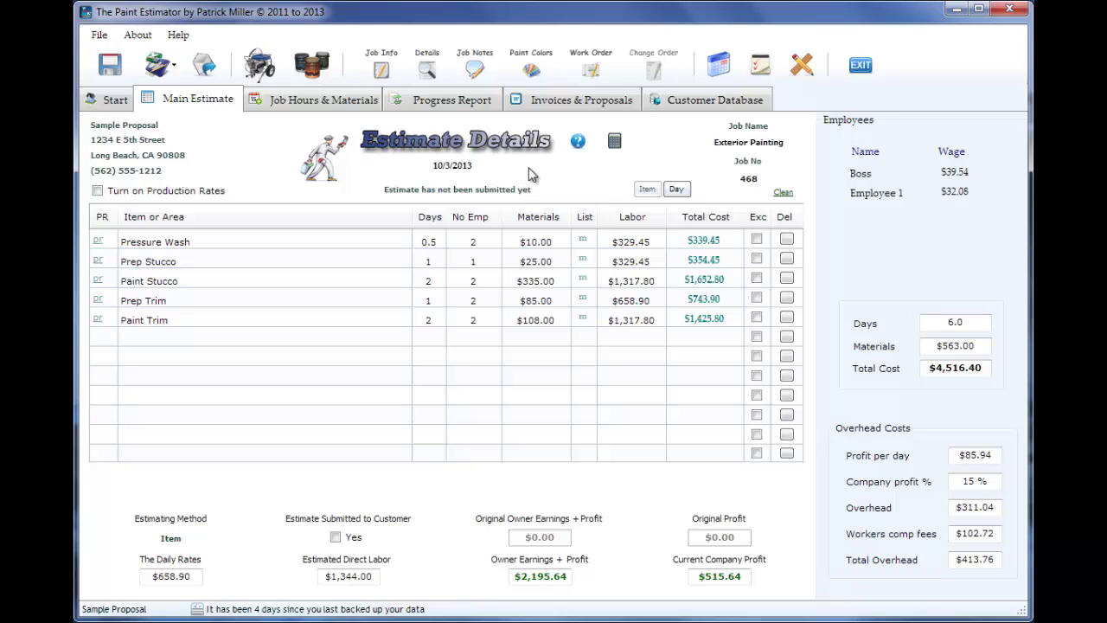
pyautogui.click(556, 100)
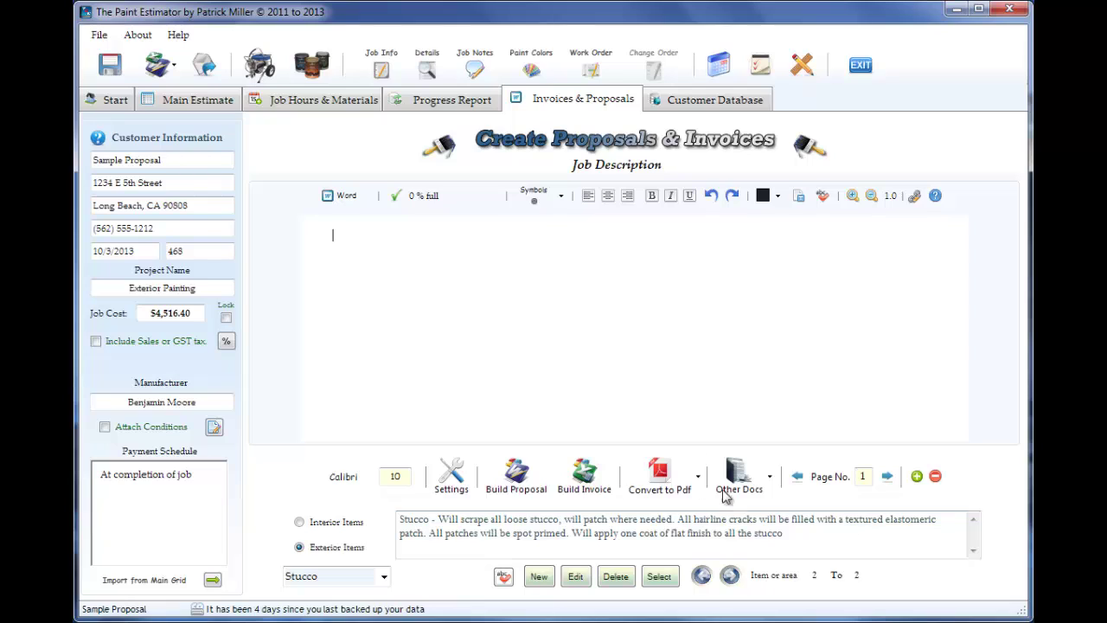
pyautogui.click(383, 576)
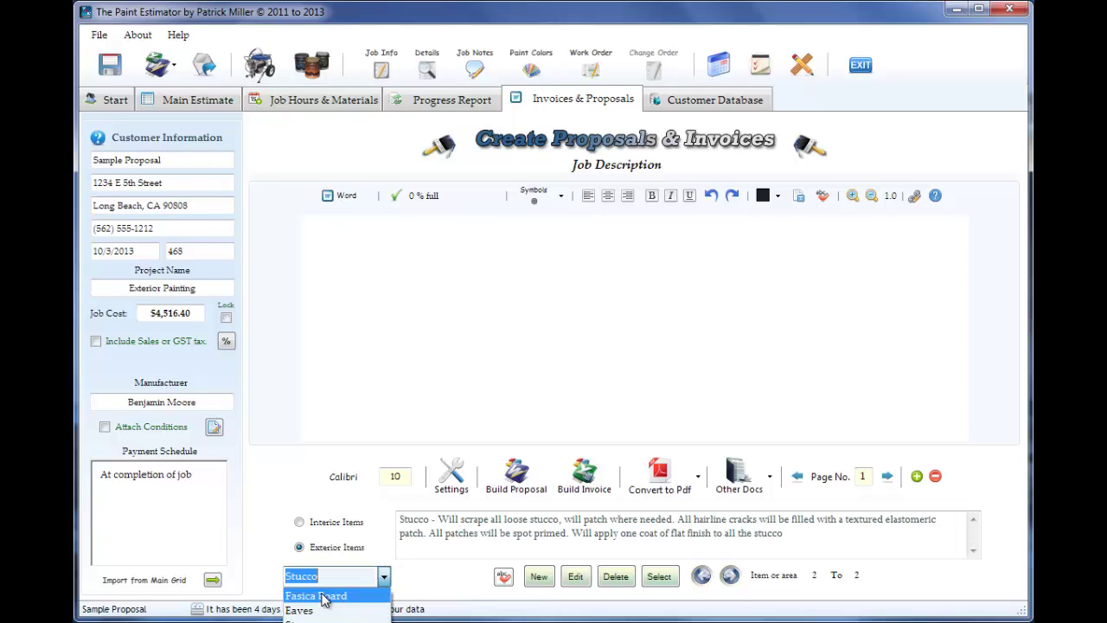
pyautogui.click(320, 620)
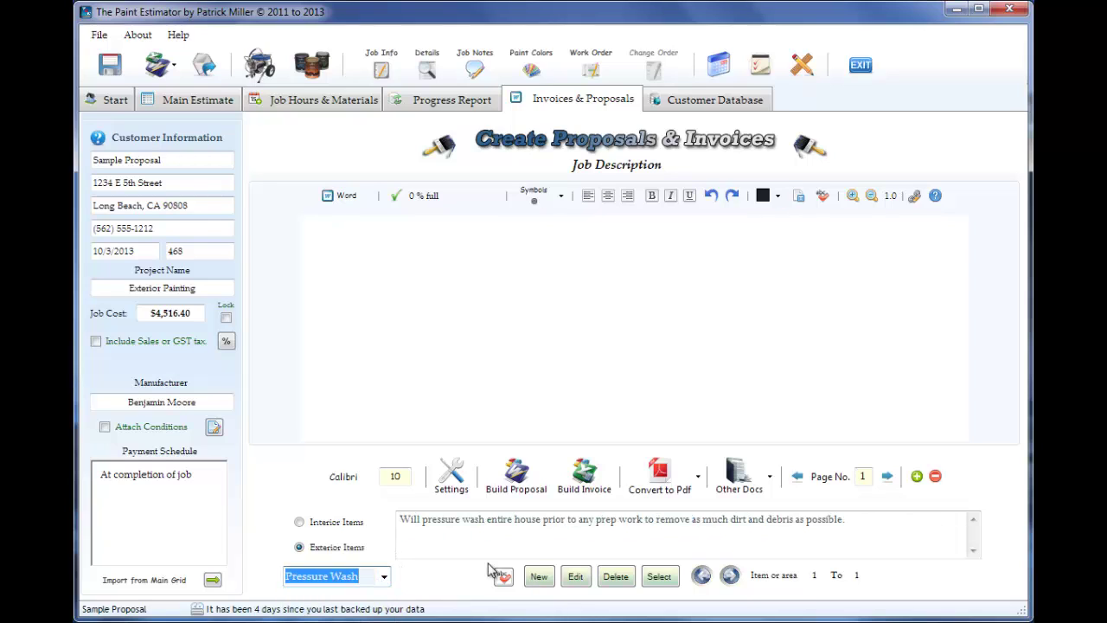
pyautogui.click(658, 578)
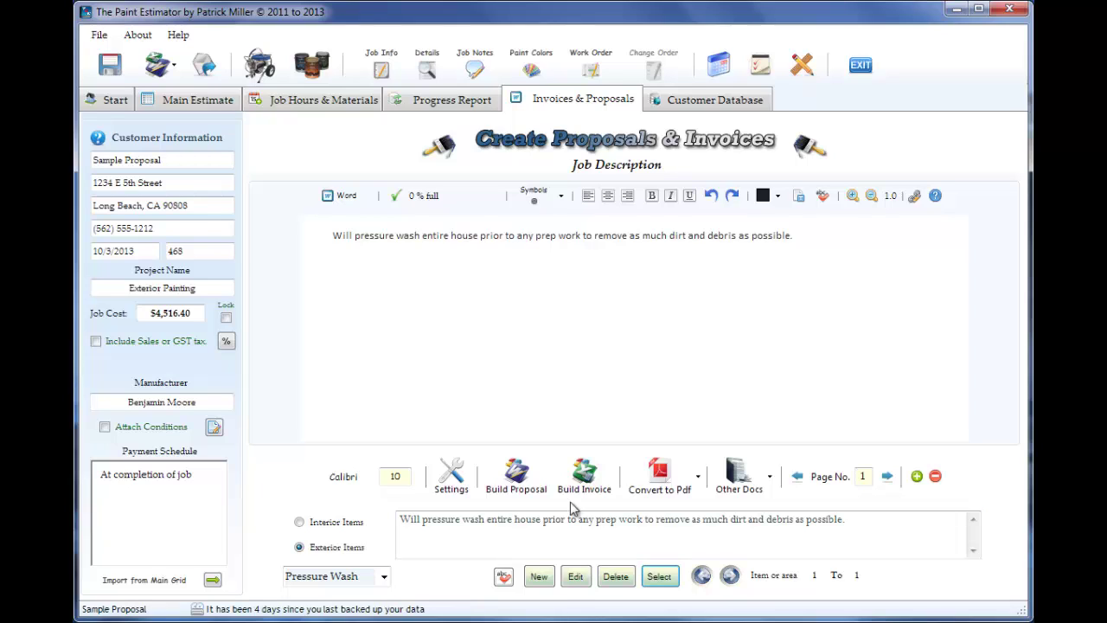
# Insert the second exterior Stucco description, covering textured elastomeric patch and spot priming, below the pressure wash paragraph
pyautogui.click(803, 237)
pyautogui.click(384, 577)
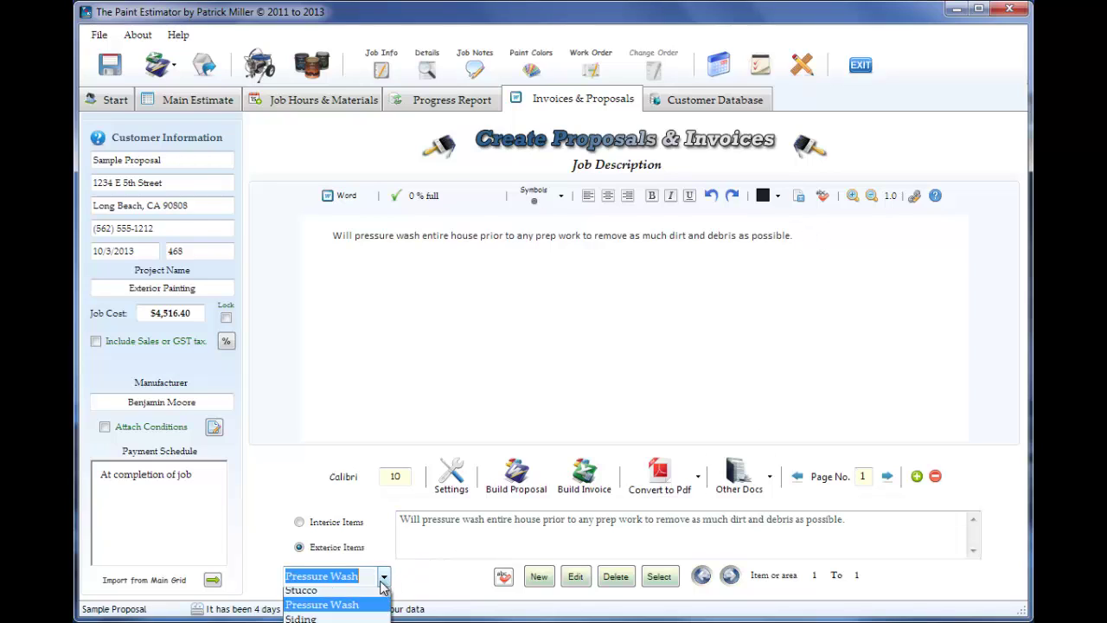
pyautogui.click(320, 620)
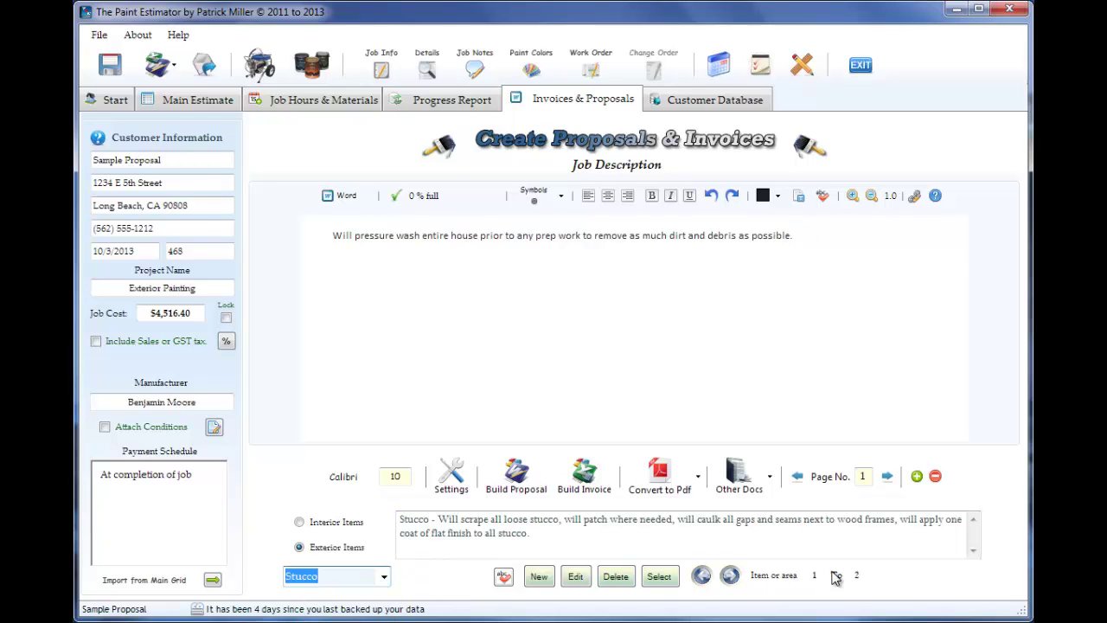
pyautogui.click(659, 577)
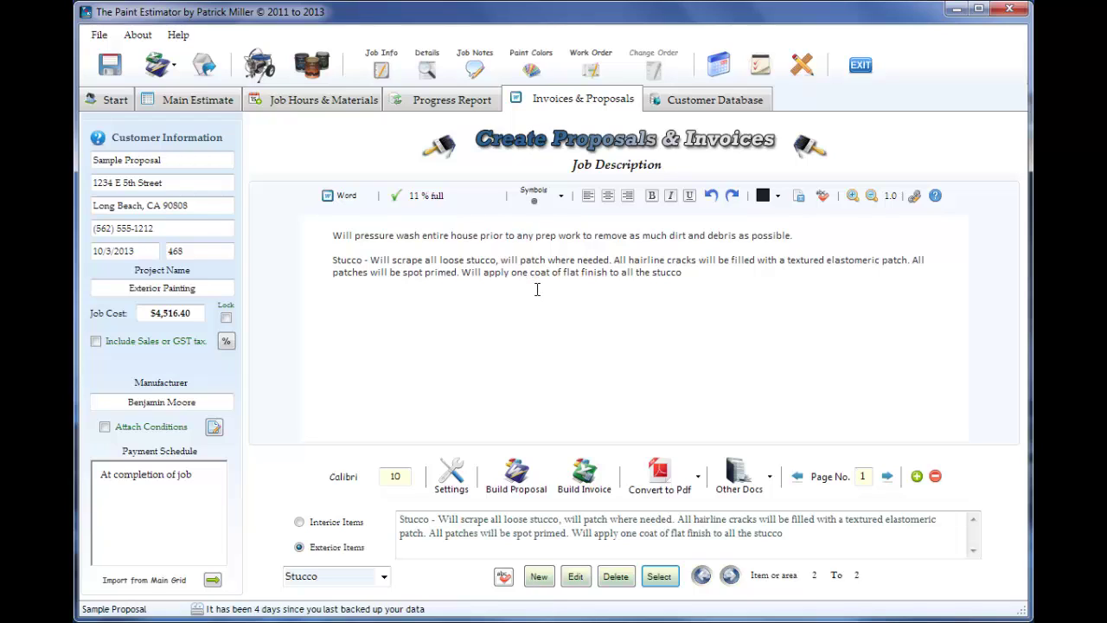
# End the stucco paragraph's last sentence with a period and append "Finish - Product Benjamin Moore Regal Select"
pyautogui.click(689, 280)
pyautogui.write('Finish Product Benj')
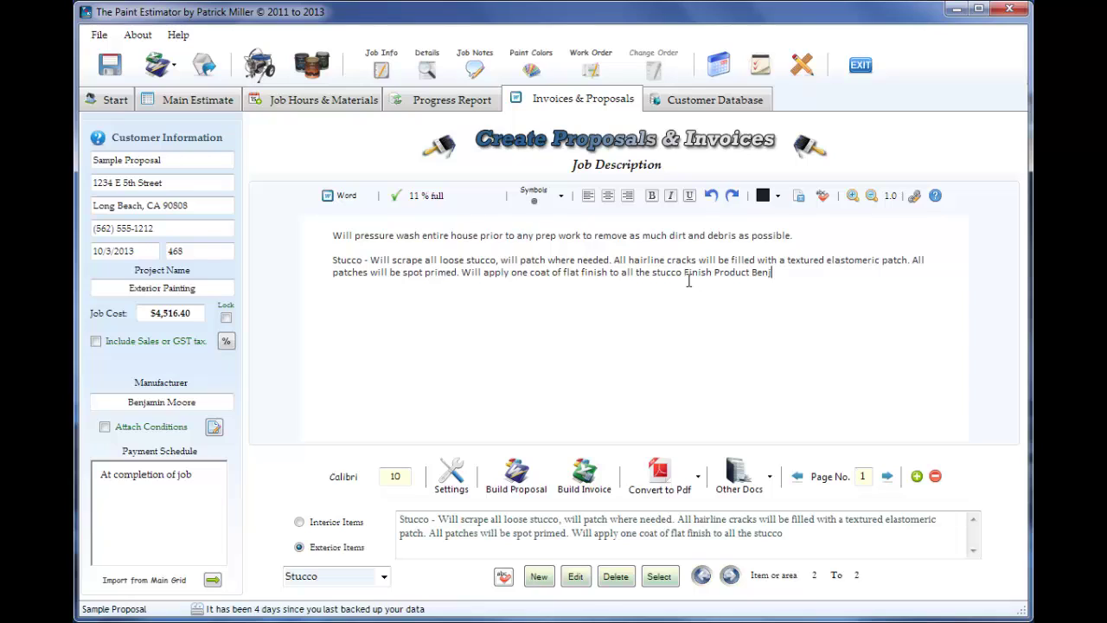
pyautogui.write('amin Moore Regal Select')
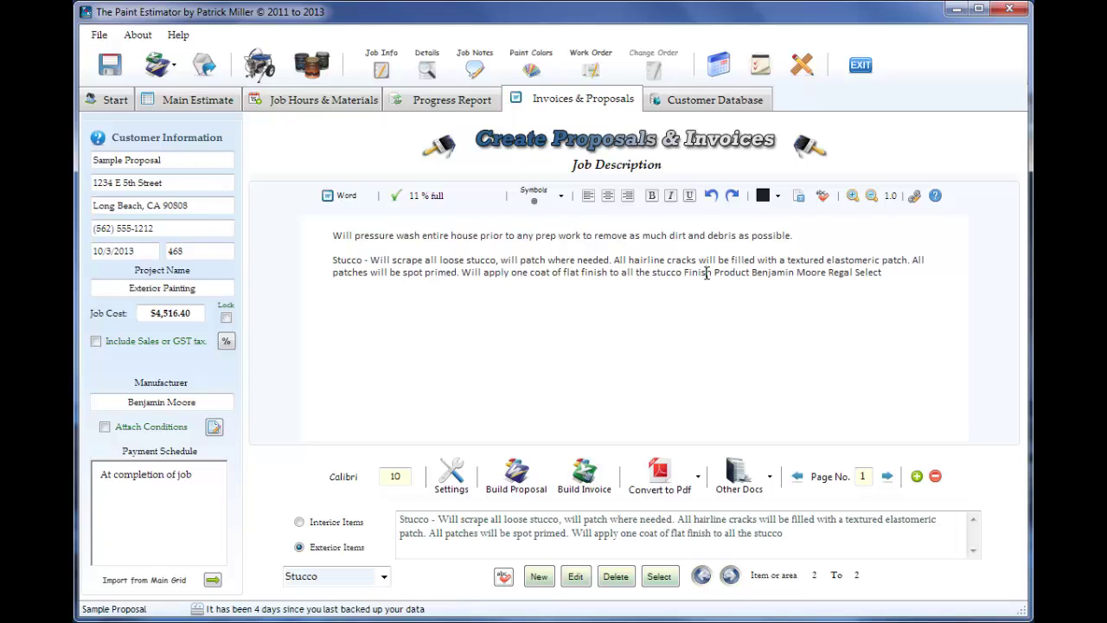
pyautogui.click(714, 275)
pyautogui.click(684, 273)
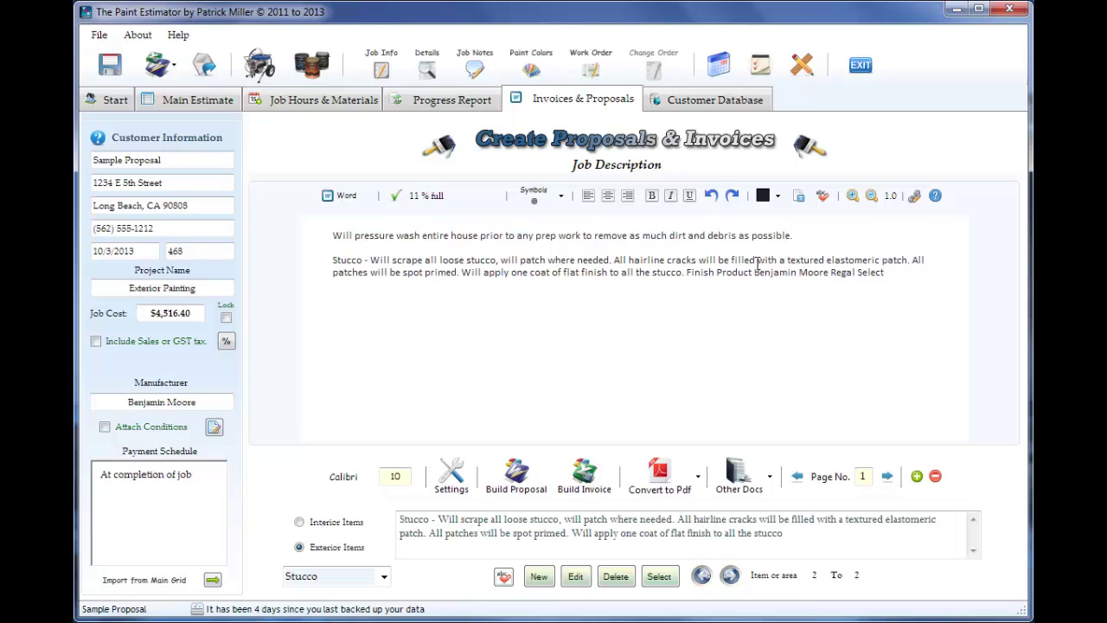
pyautogui.click(716, 275)
pyautogui.write('-')
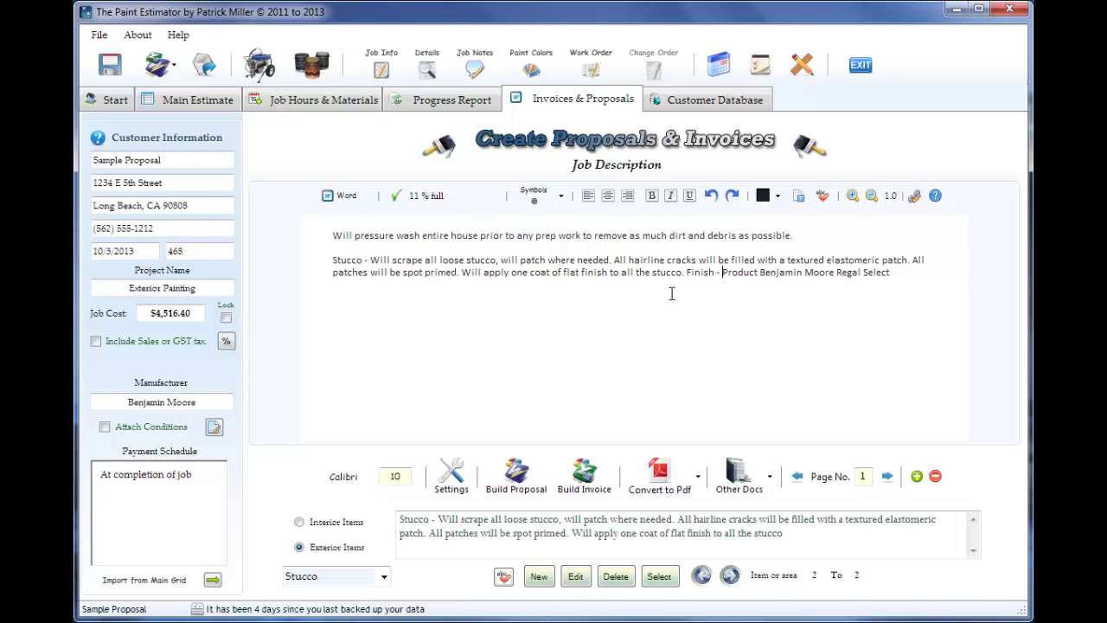
pyautogui.moveTo(723, 272); pyautogui.dragTo(891, 273)
pyautogui.rightClick(865, 274)
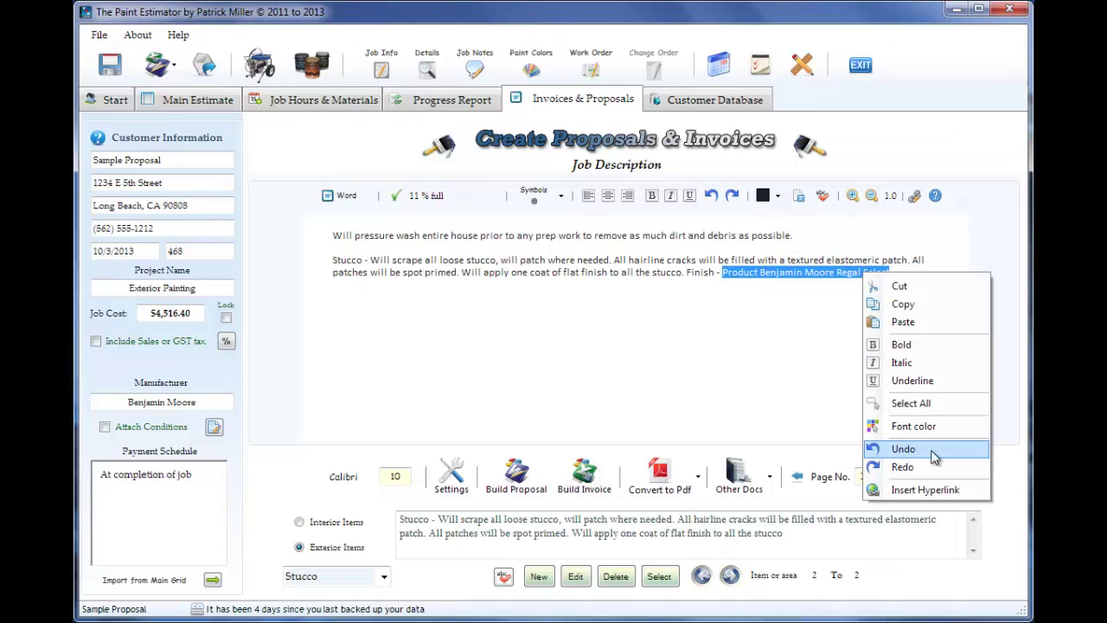
pyautogui.click(925, 490)
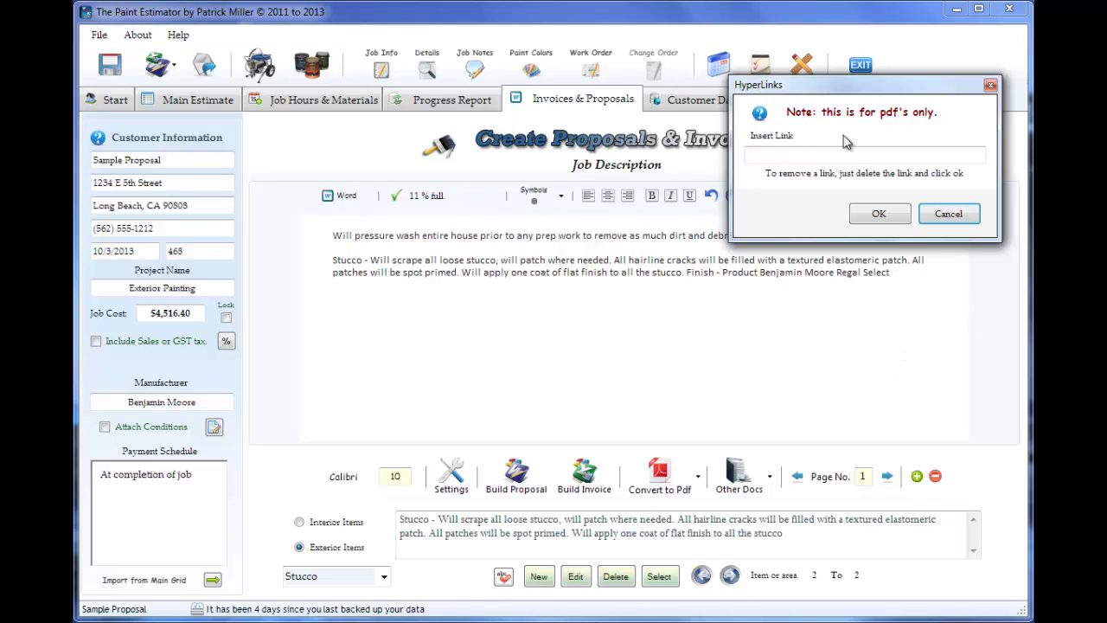
pyautogui.click(974, 217)
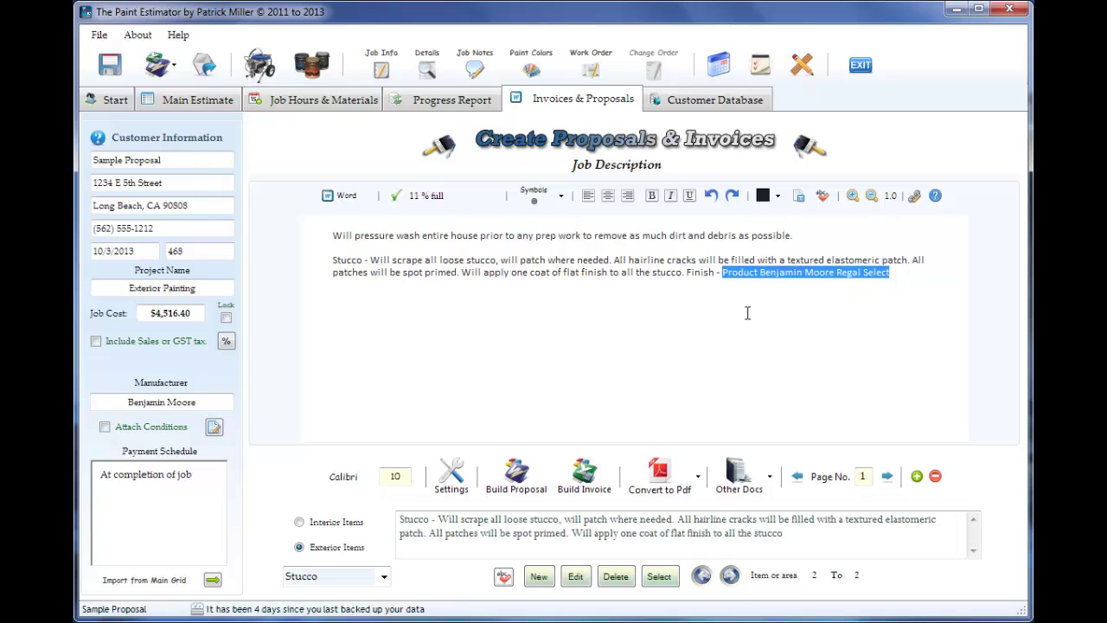
pyautogui.click(827, 300)
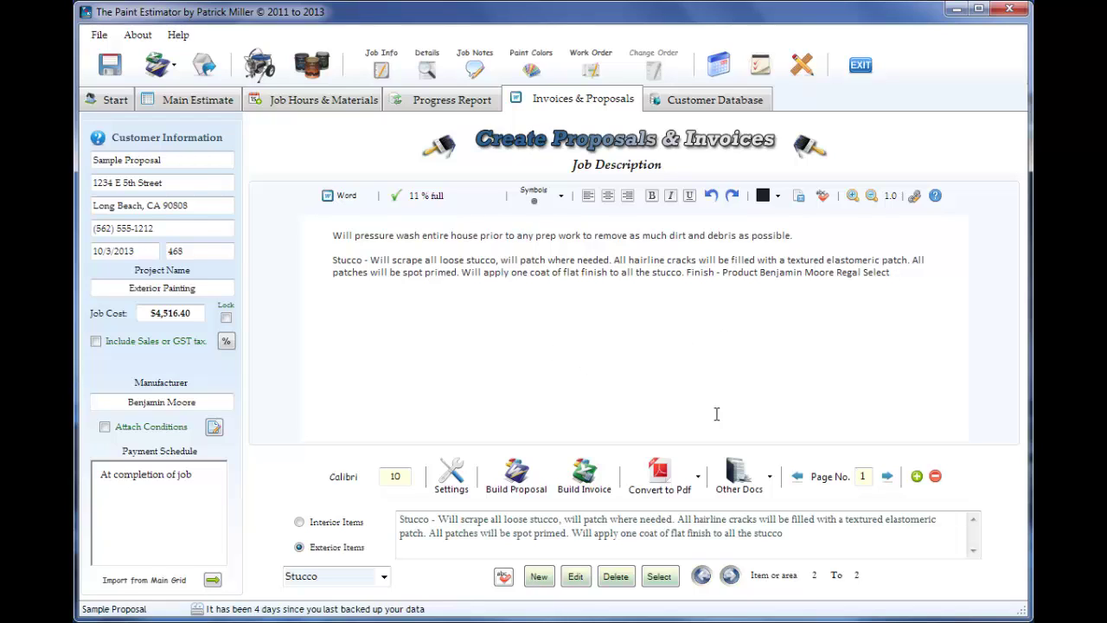
# Insert the exterior Fascia board and Windows descriptions below the stucco paragraph
pyautogui.click(384, 577)
pyautogui.click(346, 596)
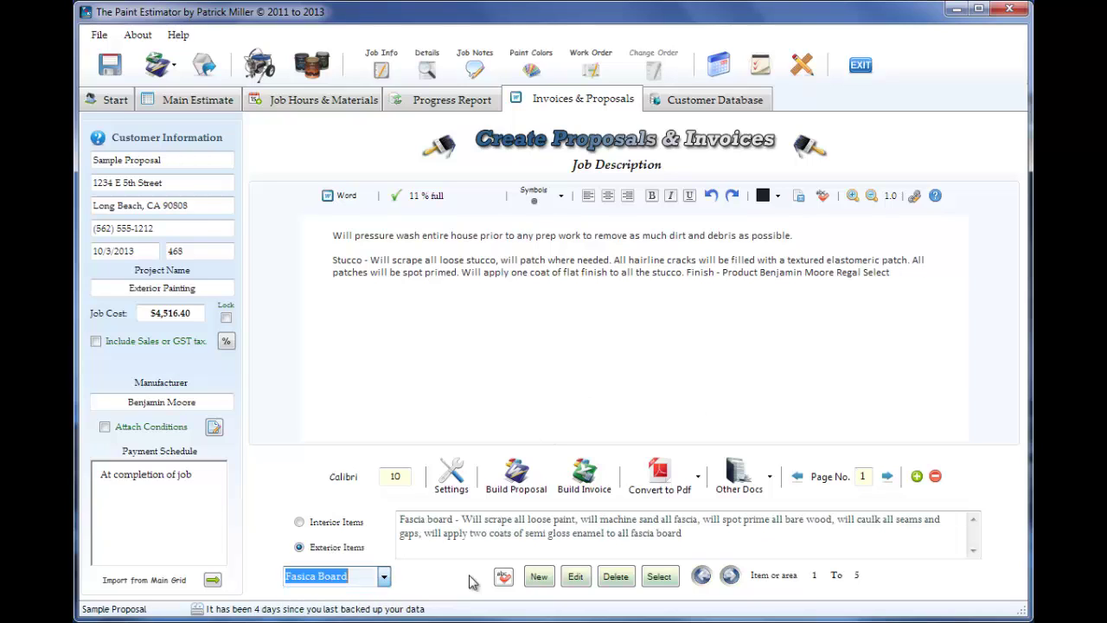
pyautogui.click(657, 576)
pyautogui.click(384, 576)
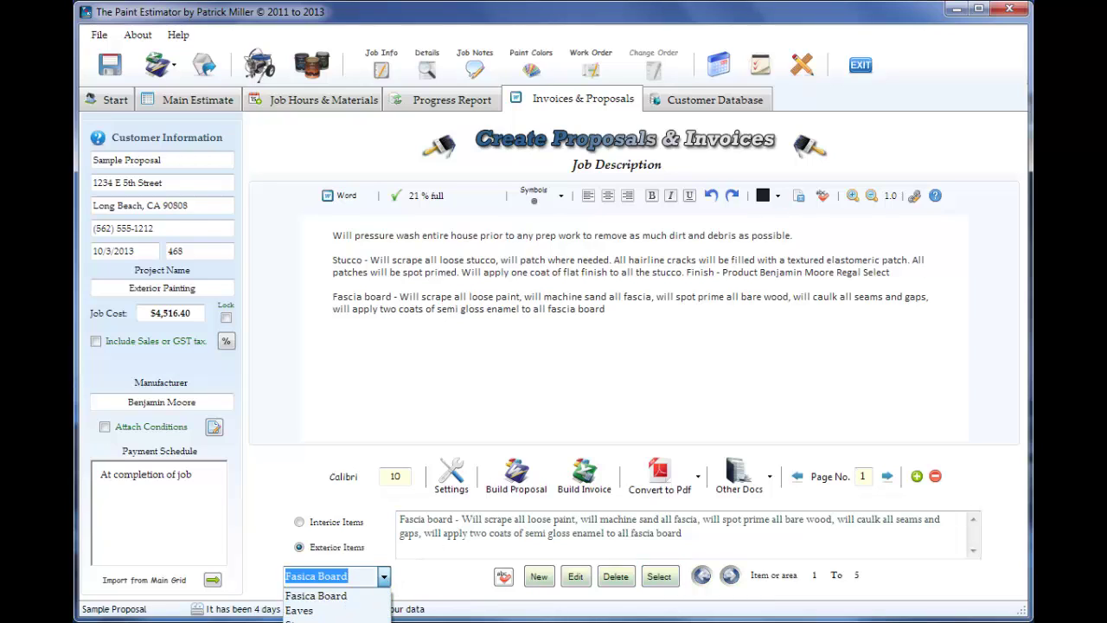
pyautogui.click(302, 620)
pyautogui.click(659, 576)
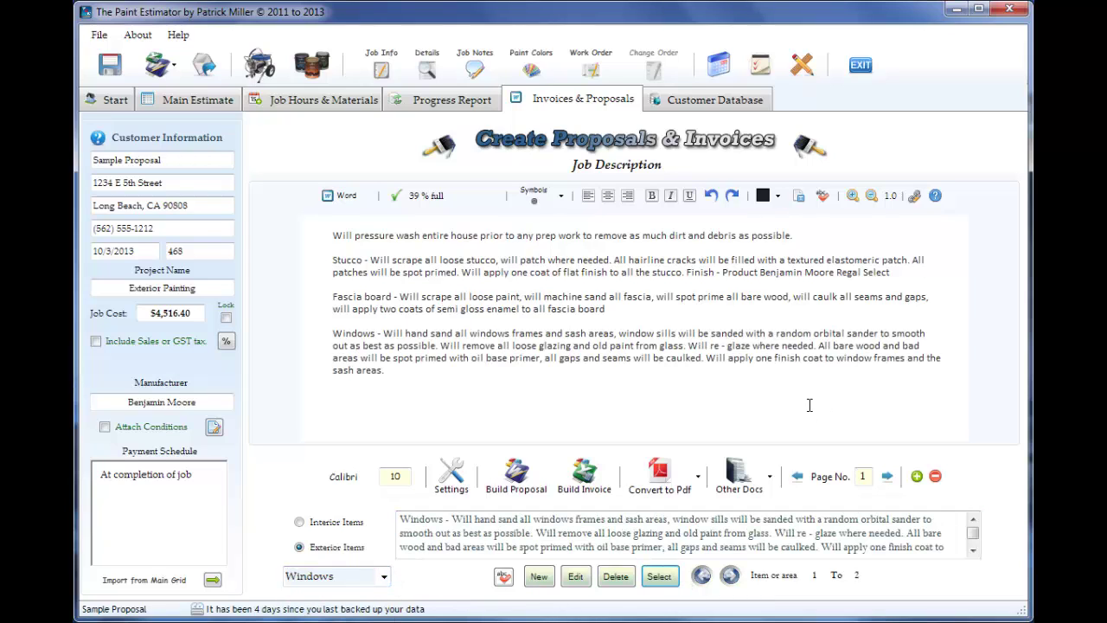
# Add the closing line "Job should take about week to complete." below the windows paragraph
pyautogui.click(434, 419)
pyautogui.press('Return')
pyautogui.write('Job should take aboutr wo')
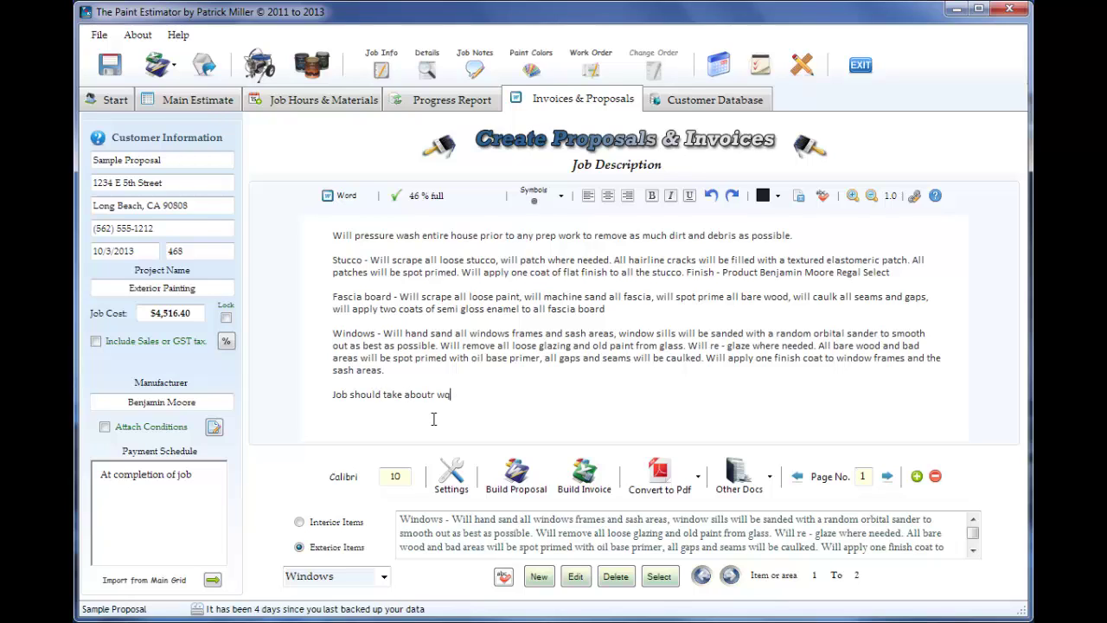
pyautogui.press('BackSpace')
pyautogui.press('BackSpace')
pyautogui.press('BackSpace')
pyautogui.press('BackSpace')
pyautogui.write('week two')
pyautogui.press('BackSpace')
pyautogui.press('BackSpace')
pyautogui.write('o complete.')
# Add a second page containing the text "Page 2", set the preview mode to Pdf, and return to page 1
pyautogui.click(916, 476)
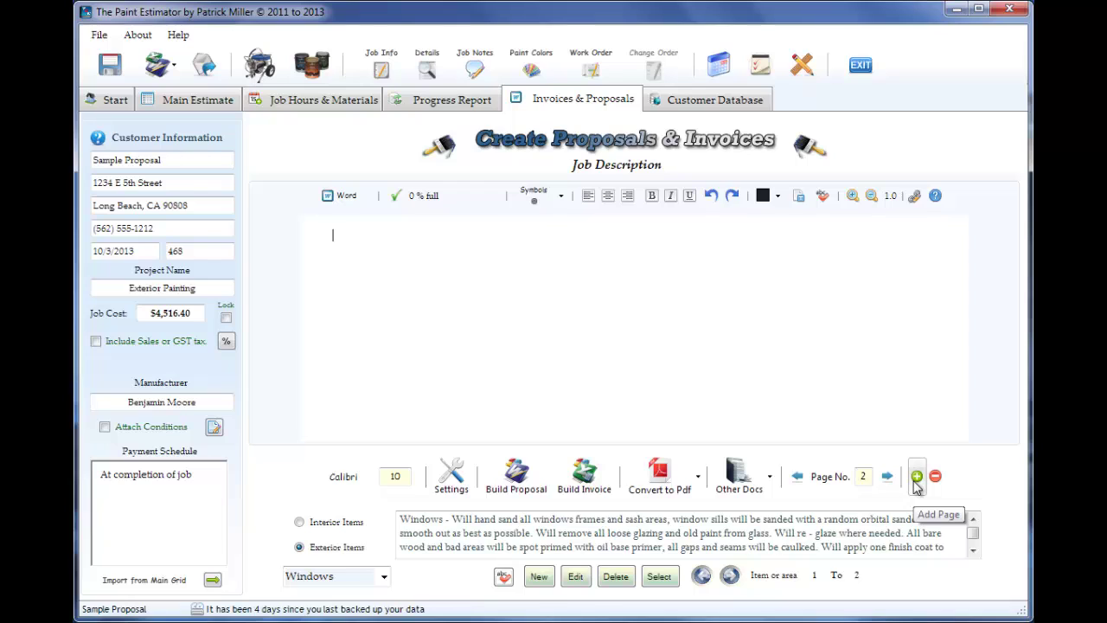
pyautogui.write('Page 2')
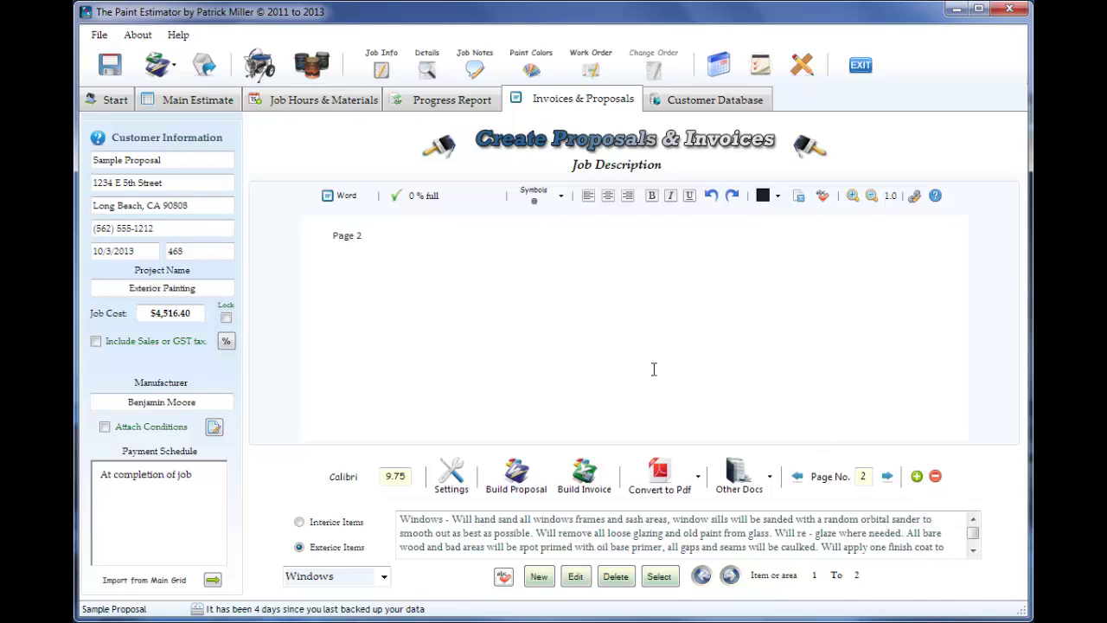
pyautogui.click(346, 196)
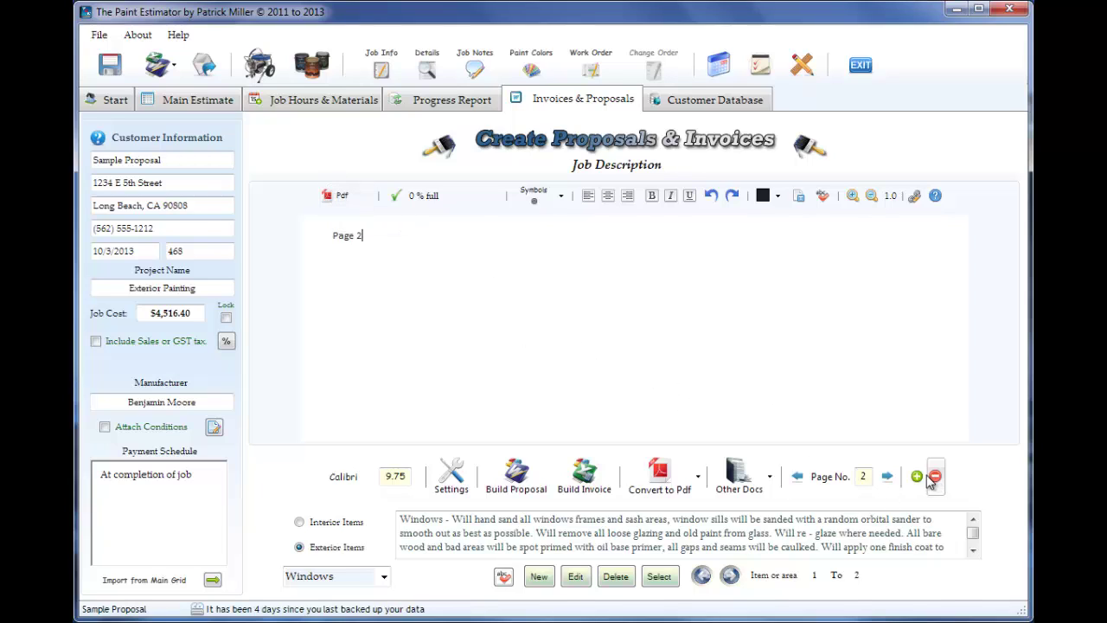
pyautogui.click(796, 467)
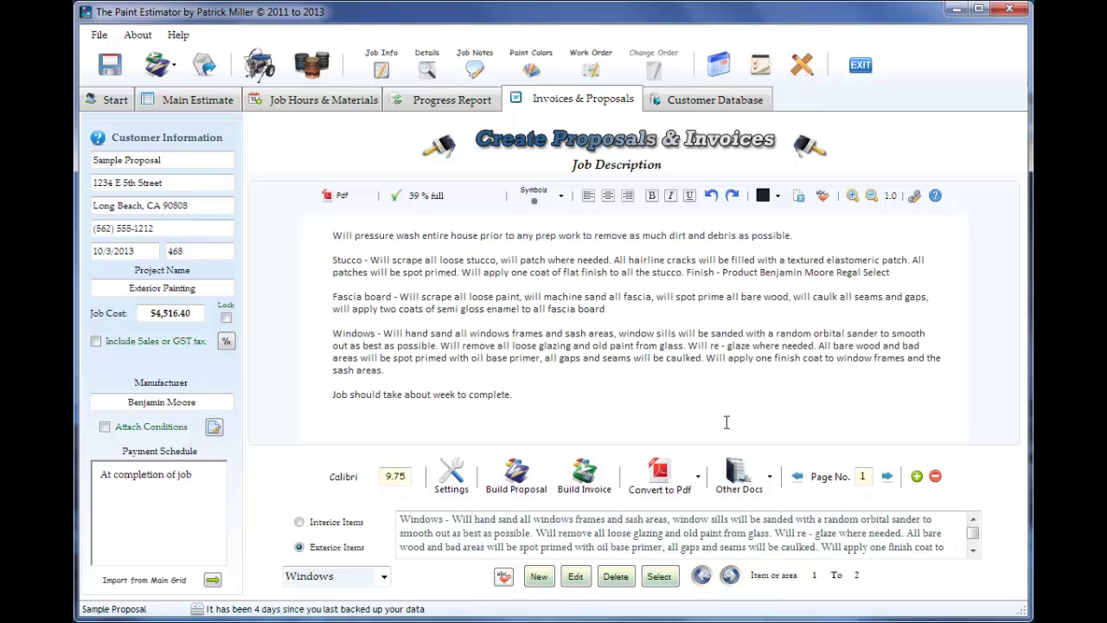
# Go back to page 2 of the job description and remove that page
pyautogui.click(917, 476)
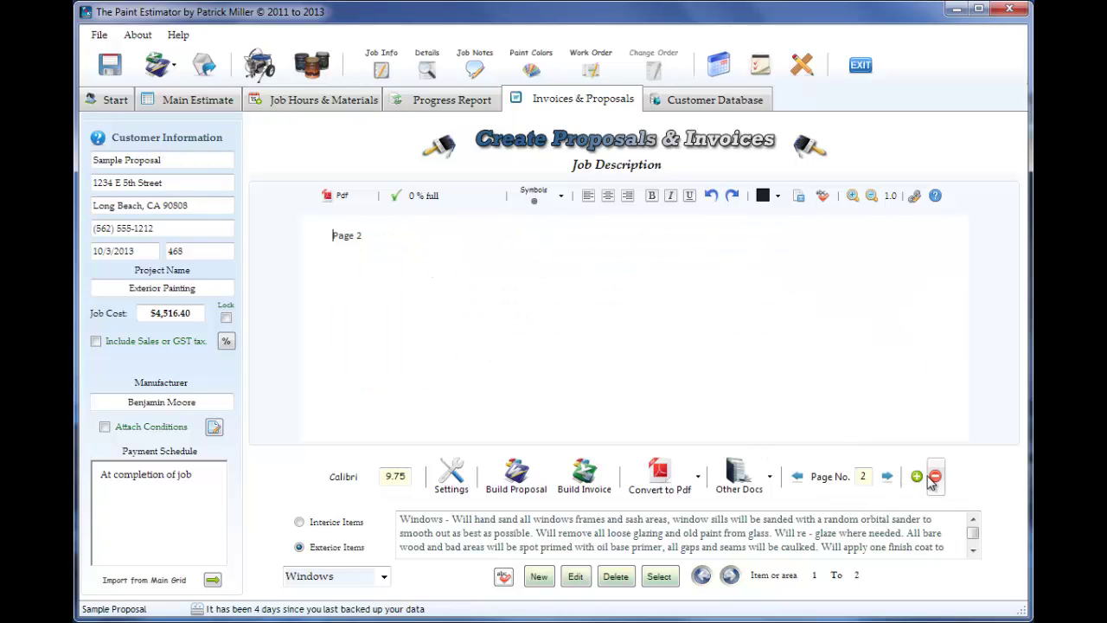
pyautogui.click(935, 477)
pyautogui.click(690, 378)
# Review the painting terms and conditions document, close it, and attach the conditions to the proposal
pyautogui.click(213, 428)
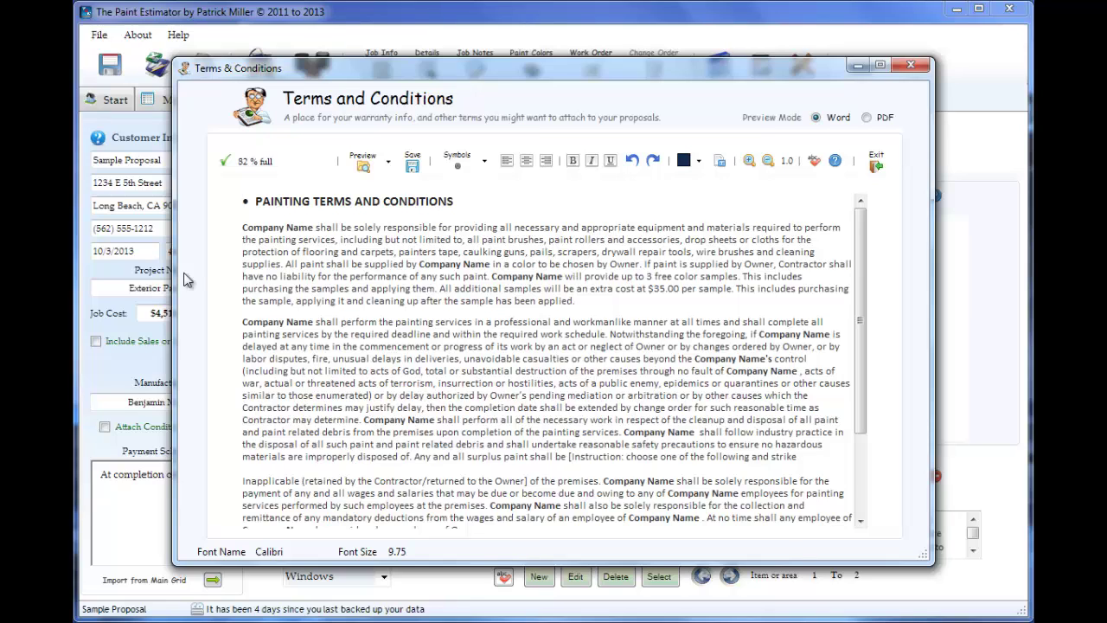
pyautogui.click(876, 166)
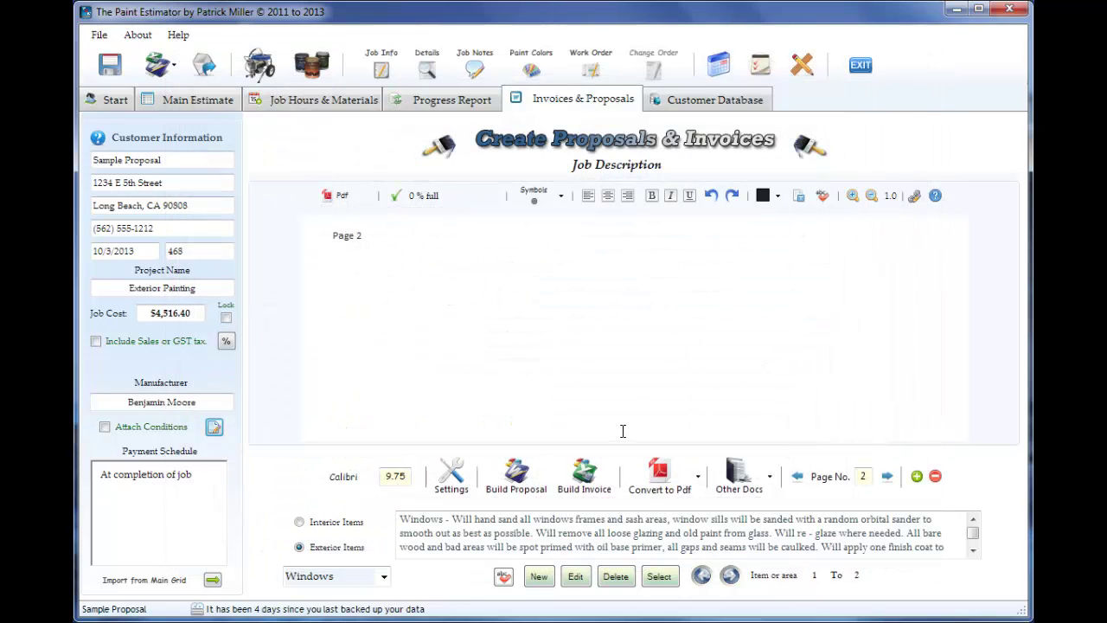
pyautogui.click(105, 427)
# Convert the proposal to a PDF that overwrites test.pdf in the Pdfs folder, and check its pages through Terms & Conditions
pyautogui.click(697, 475)
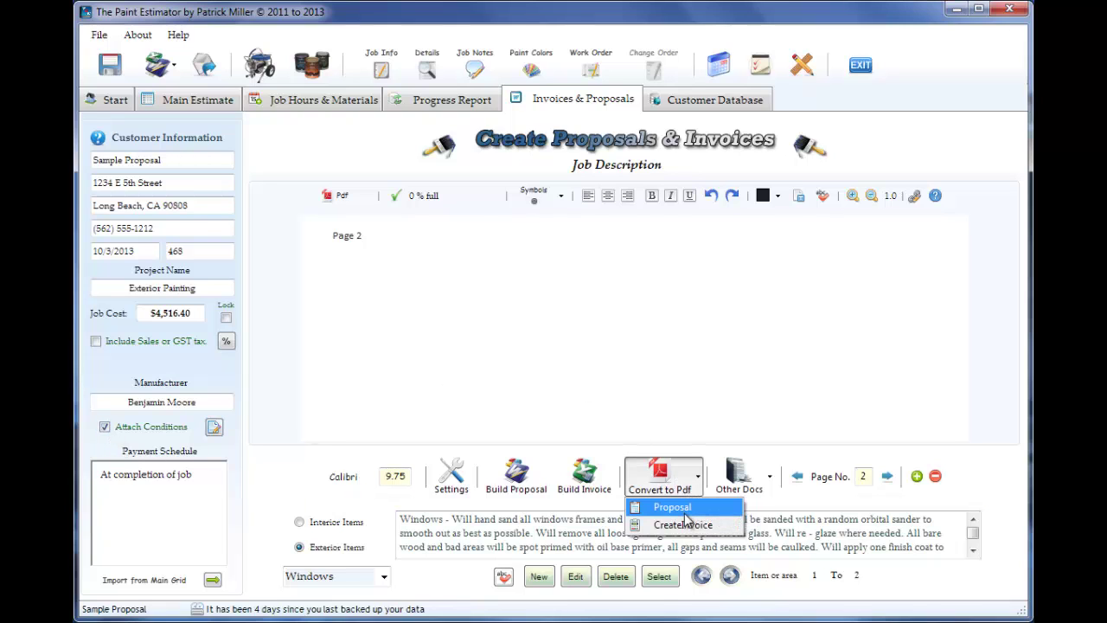
pyautogui.click(731, 509)
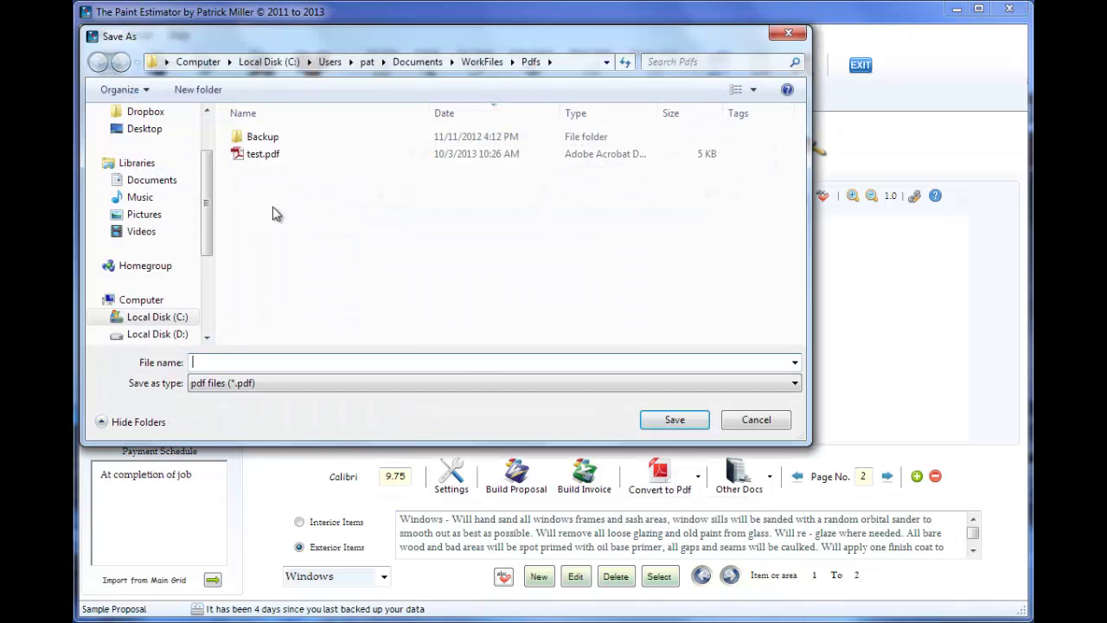
pyautogui.click(256, 140)
pyautogui.click(256, 153)
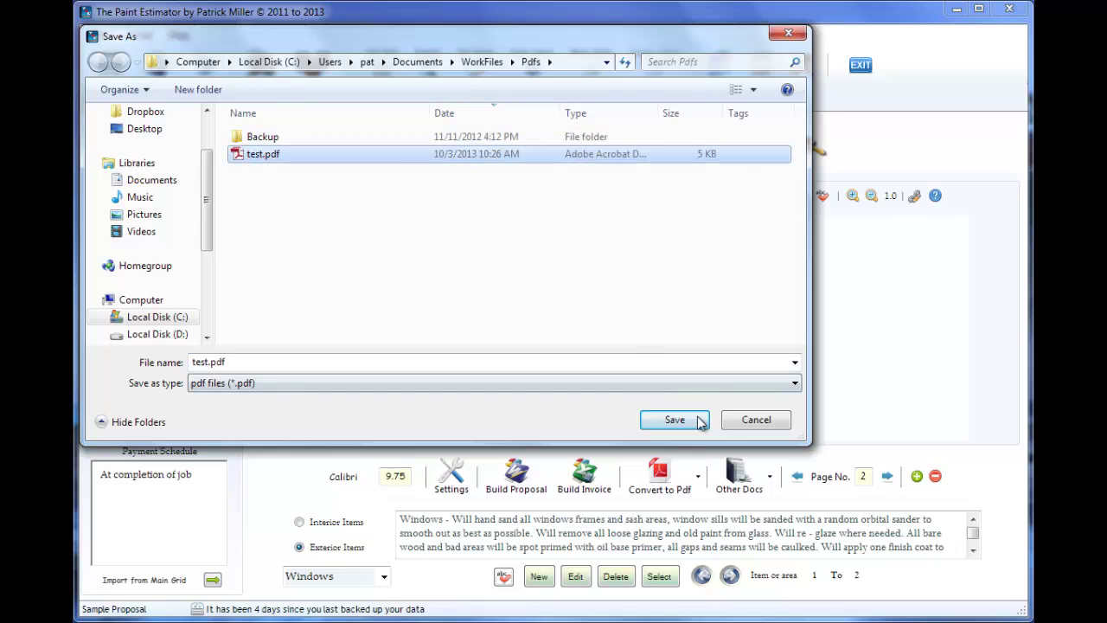
pyautogui.click(701, 421)
pyautogui.click(592, 332)
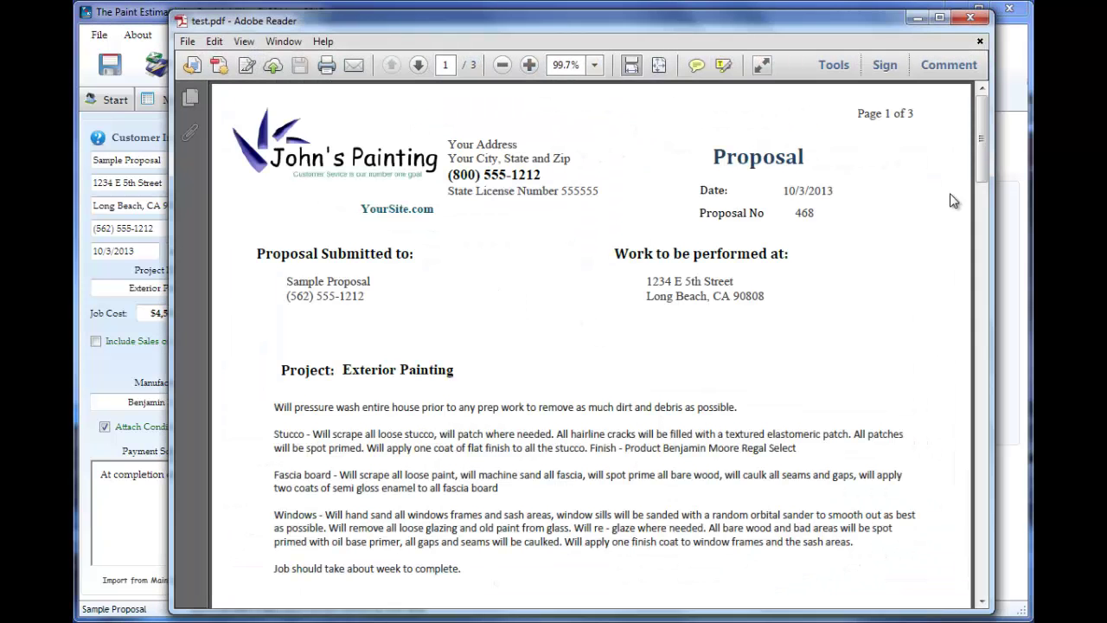
pyautogui.moveTo(982, 150); pyautogui.dragTo(993, 474)
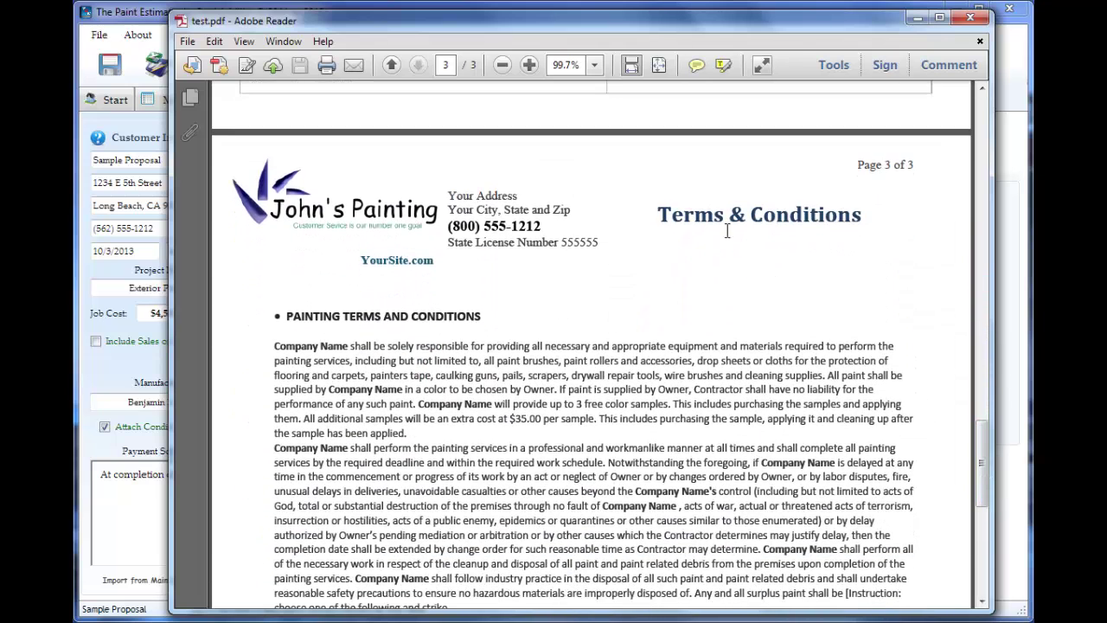
pyautogui.click(970, 19)
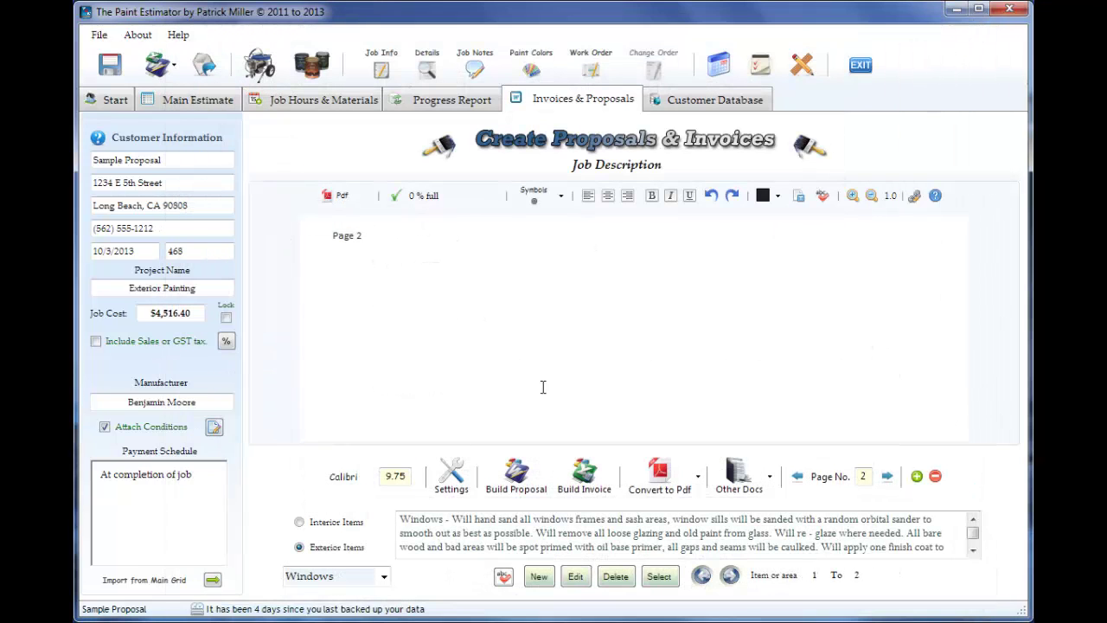
# Turn off attaching the conditions and return to page 1 of the job description
pyautogui.click(119, 432)
pyautogui.click(794, 476)
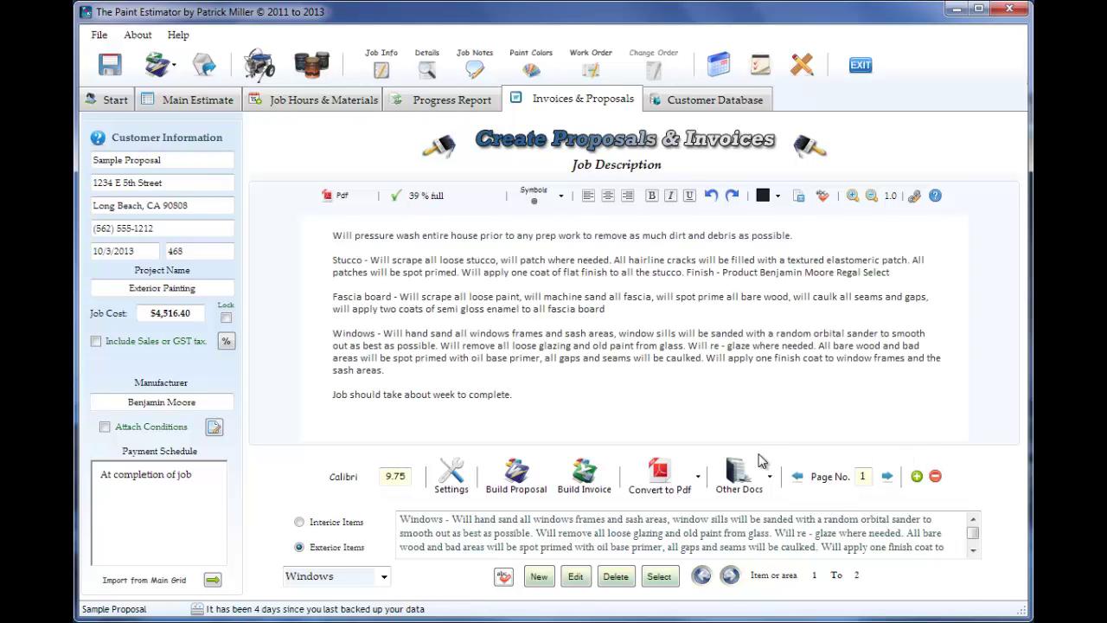